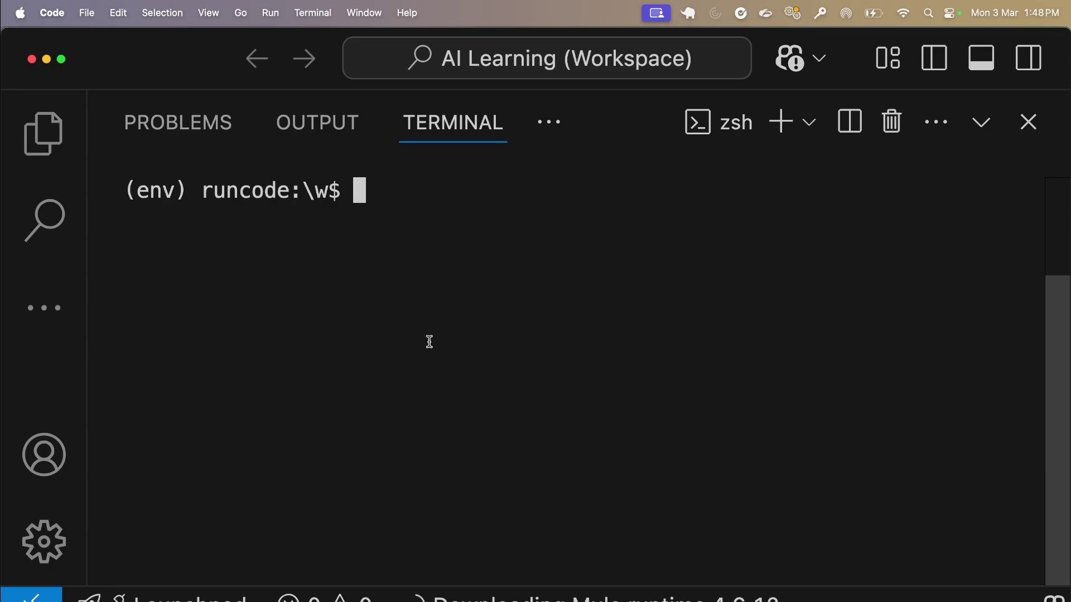
{"action": "type", "text": "pip install"}
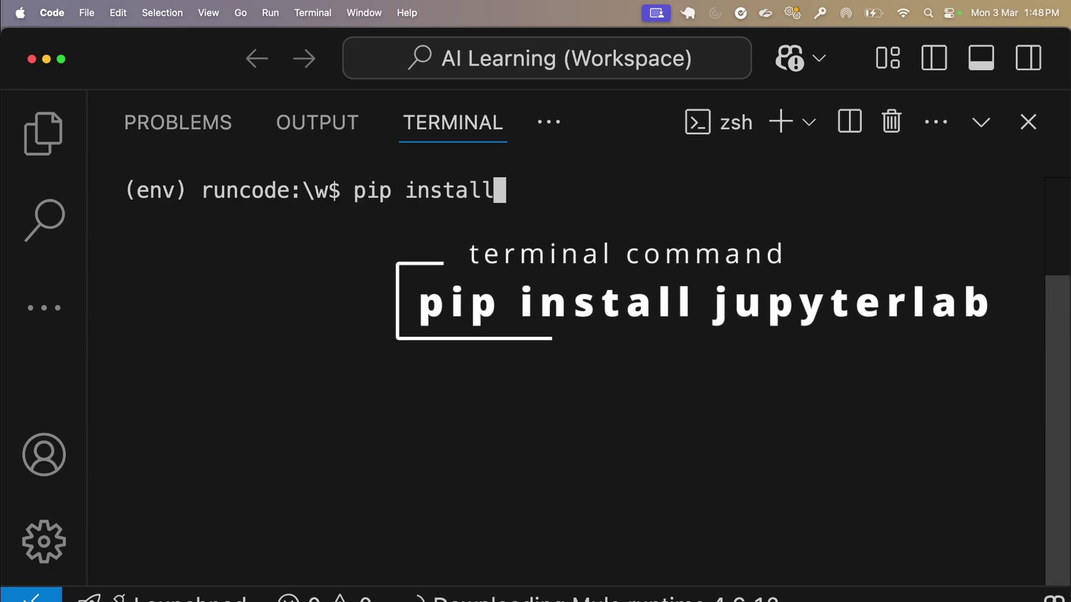
{"action": "type", "text": " jupyer"}
- Fix the typos in 'pip install jupyterlab' and run it in the env environment
{"action": "key", "text": "BackSpace"}
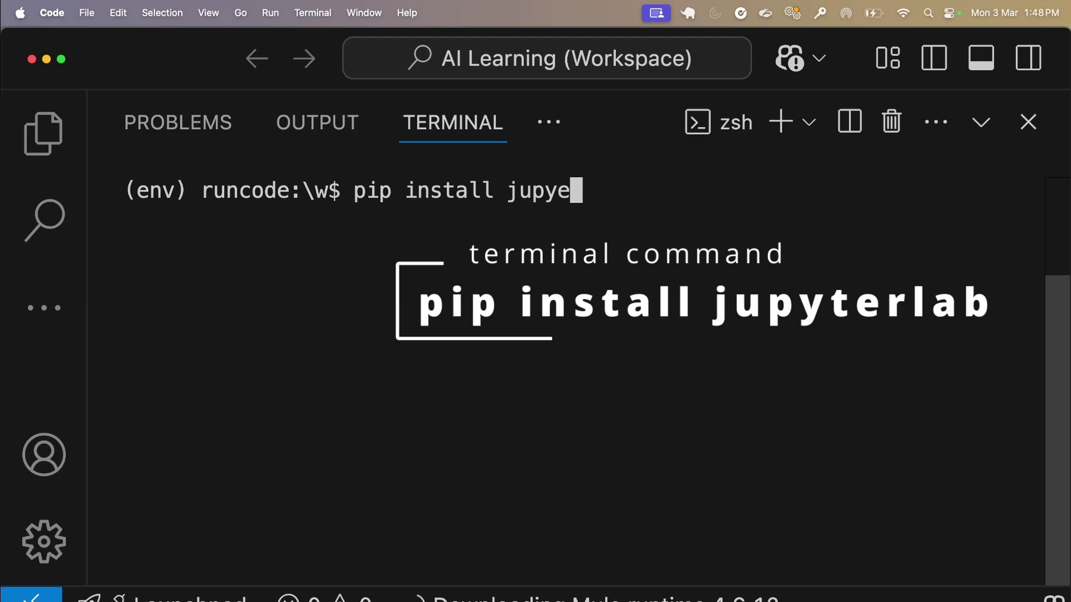
{"action": "key", "text": "BackSpace"}
{"action": "type", "text": "ter"}
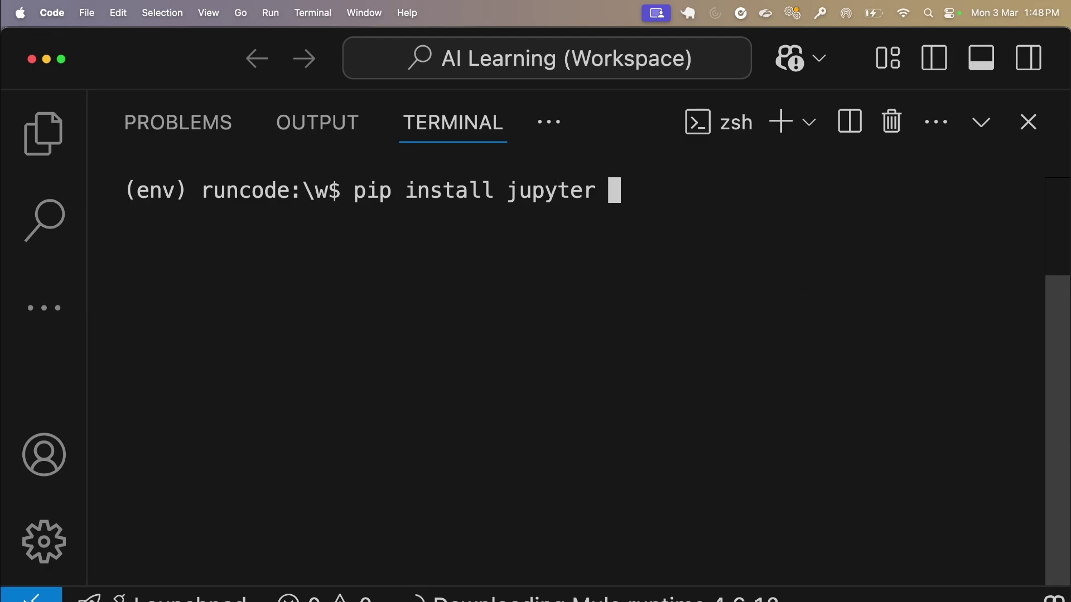
{"action": "key", "text": "BackSpace"}
{"action": "type", "text": "lab"}
{"action": "double_click", "coordinate": [370, 188]}
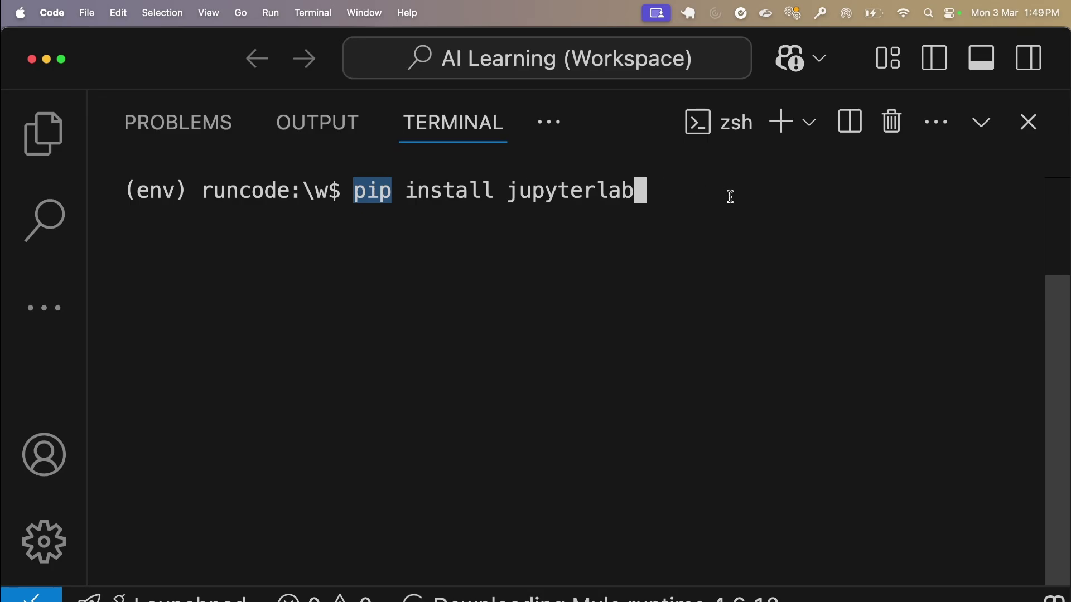
{"action": "left_click", "coordinate": [729, 197]}
{"action": "key", "text": "Return"}
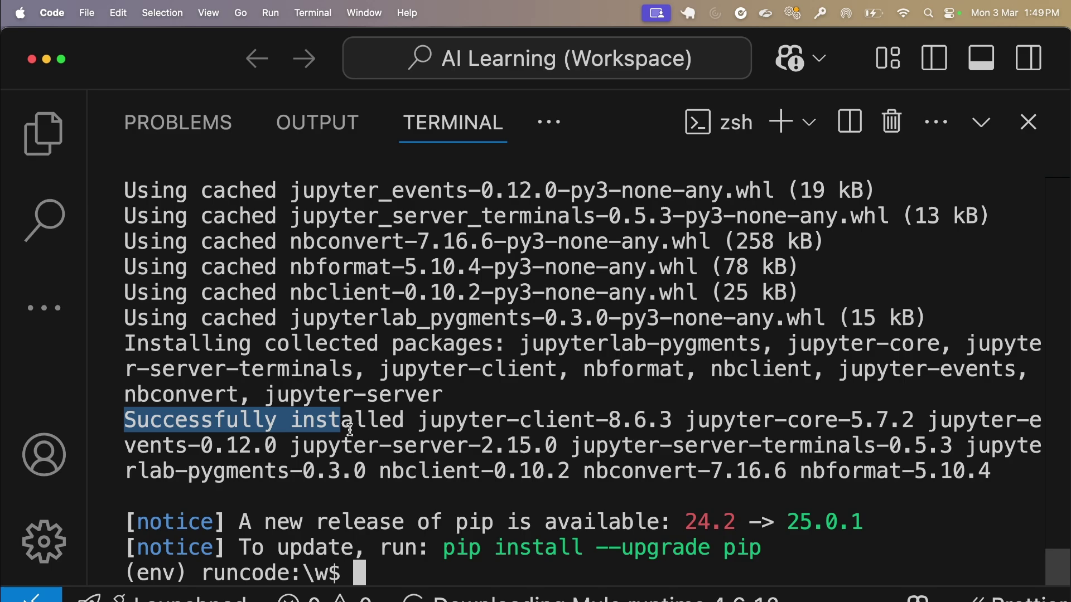
- Highlight the Successfully installed message, then clear the terminal with the clear command
{"action": "left_click_drag", "start_coordinate": [125, 423], "coordinate": [408, 422]}
{"action": "left_click", "coordinate": [425, 573]}
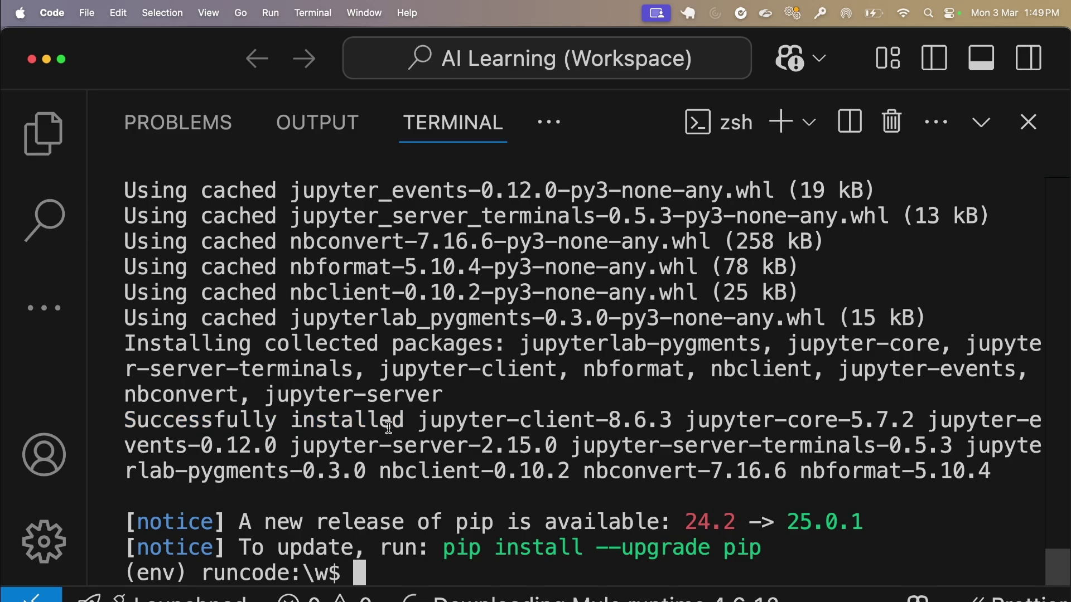
{"action": "type", "text": "clear"}
{"action": "key", "text": "Return"}
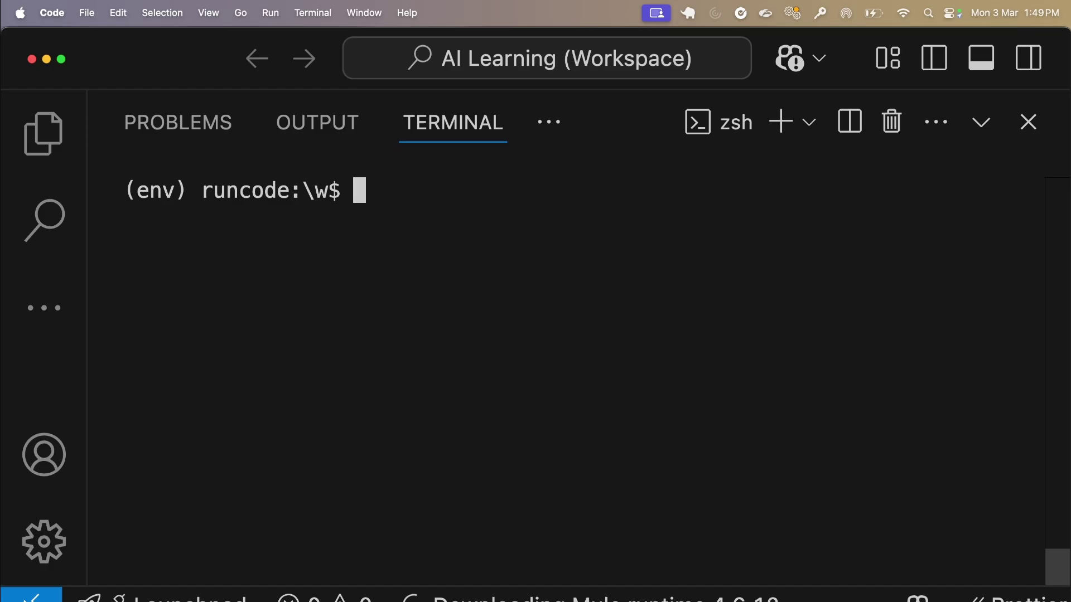
{"action": "type", "text": "jupo"}
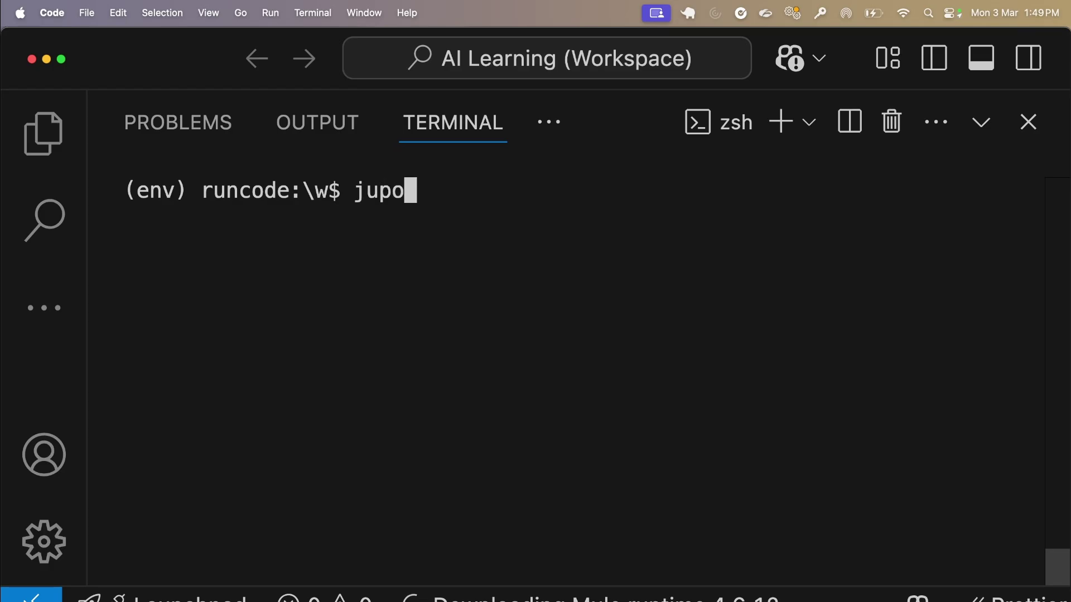
- Correct the typed 'jupyter lab' command and run it to launch the JupyterLab server
{"action": "key", "text": "BackSpace"}
{"action": "type", "text": "yter"}
{"action": "key", "text": "BackSpace"}
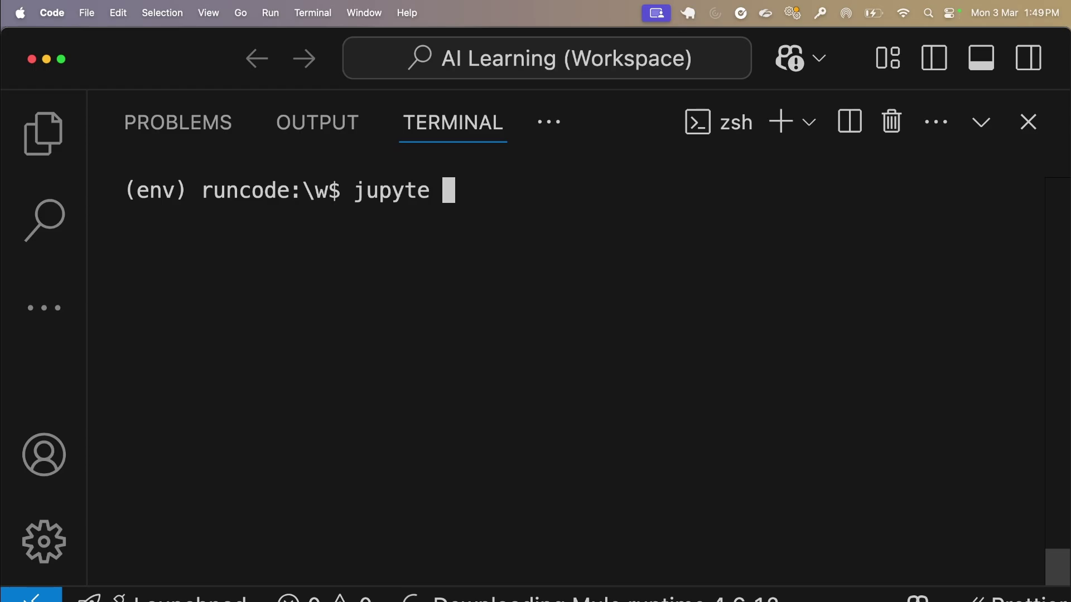
{"action": "type", "text": "l"}
{"action": "key", "text": "BackSpace"}
{"action": "key", "text": "BackSpace"}
{"action": "type", "text": "r lab"}
{"action": "key", "text": "Return"}
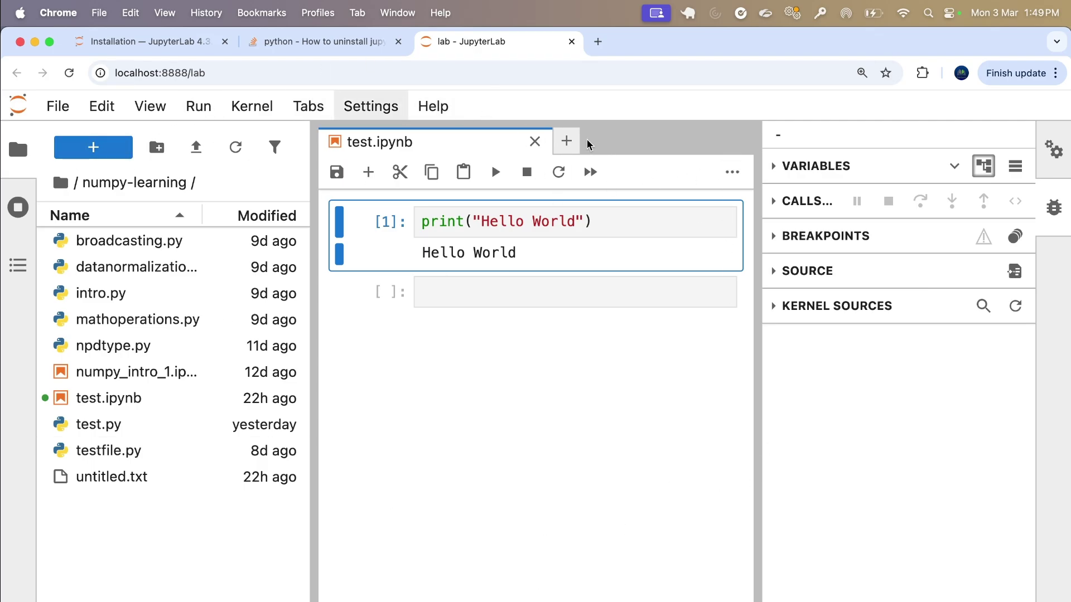
- Add a new Launcher tab next to test.ipynb with the + tab button
{"action": "left_click", "coordinate": [566, 142]}
{"action": "scroll", "coordinate": [455, 365], "scroll_direction": "down", "scroll_amount": 3}
{"action": "scroll", "coordinate": [460, 385], "scroll_direction": "down", "scroll_amount": 1}
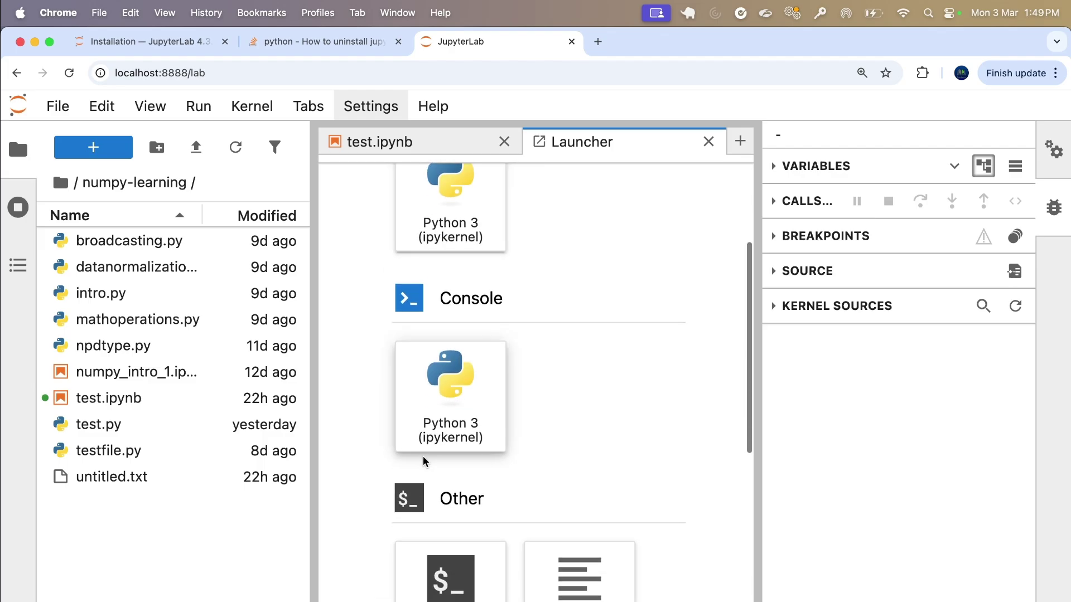
{"action": "scroll", "coordinate": [439, 500], "scroll_direction": "down", "scroll_amount": 3}
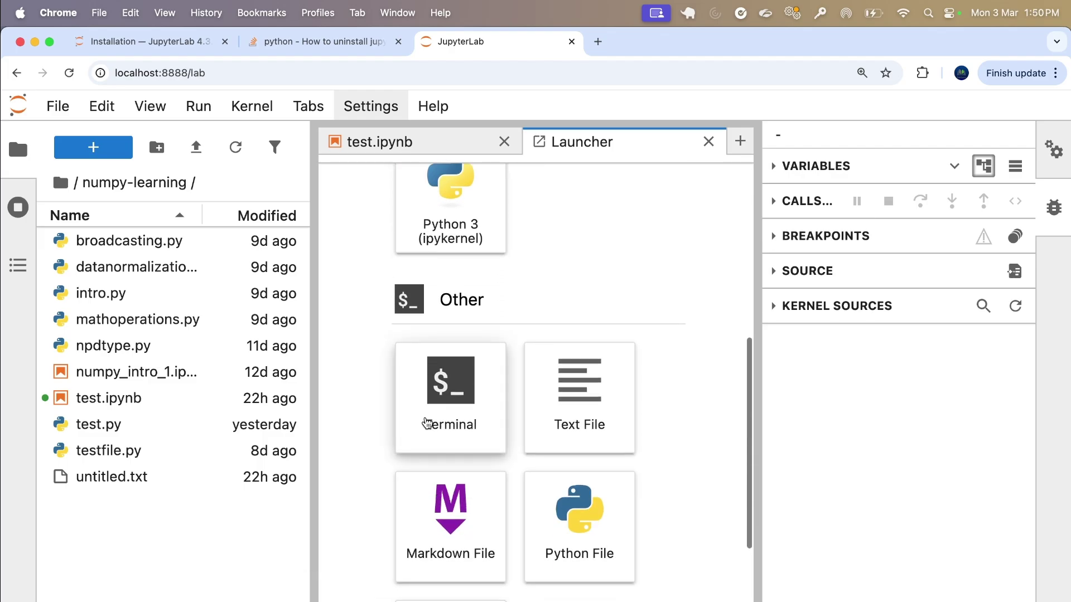
{"action": "scroll", "coordinate": [471, 407], "scroll_direction": "down", "scroll_amount": 2}
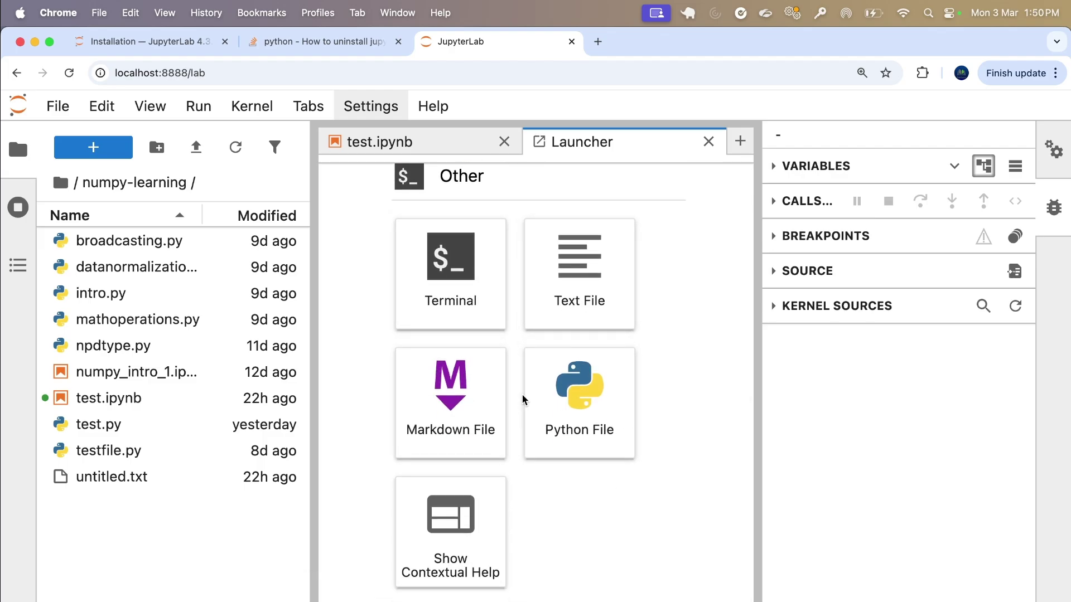